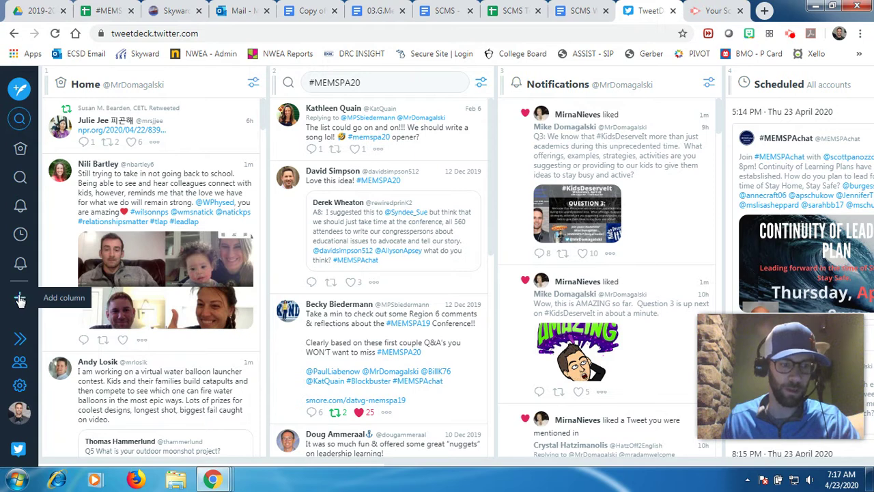
Step: Add a Search column tracking the #MEMSPAchat hashtag to the deck
{"action": "left_click", "coordinate": [20, 298]}
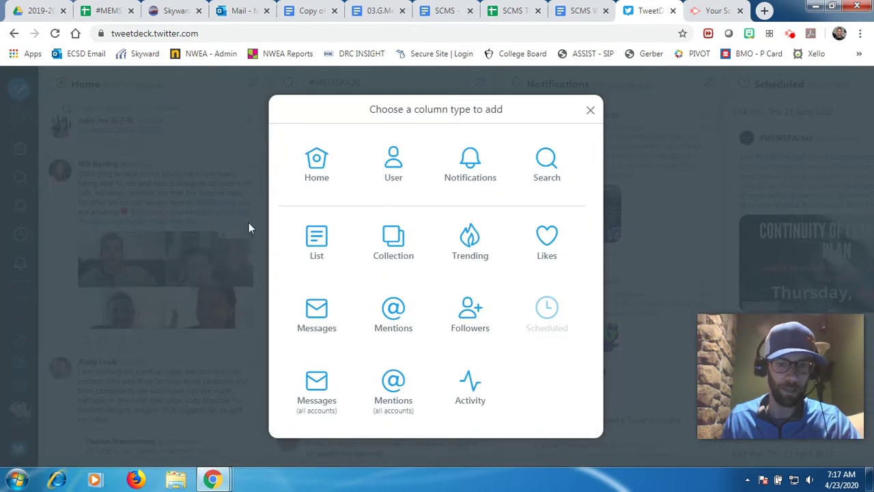
{"action": "left_click", "coordinate": [546, 167]}
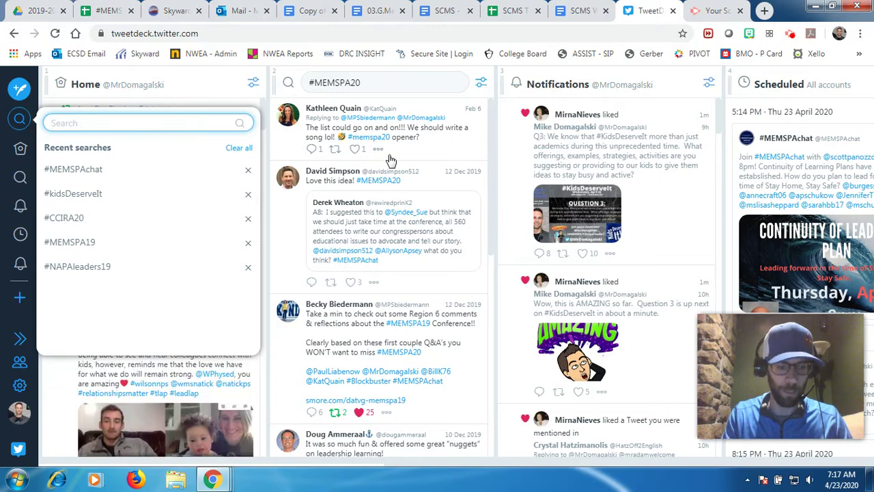
{"action": "type", "text": "#M"}
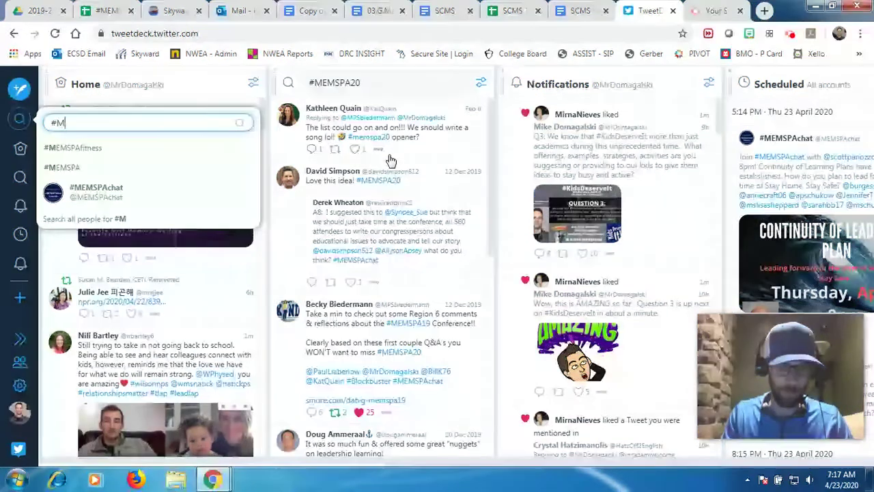
{"action": "type", "text": "EMSPAchat"}
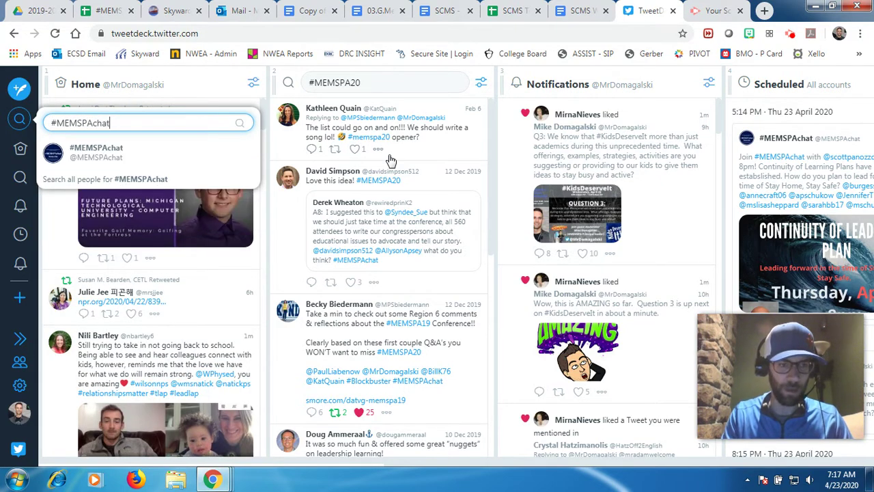
{"action": "key", "text": "Return"}
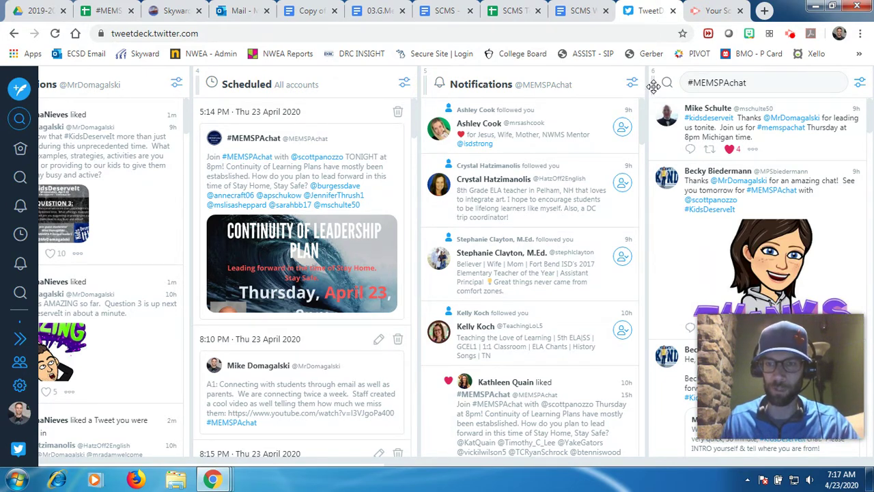
Step: Move #MEMSPAchat next to Home, then place Notifications ahead of #MEMSPA20
{"action": "left_click_drag", "start_coordinate": [654, 84], "coordinate": [280, 147]}
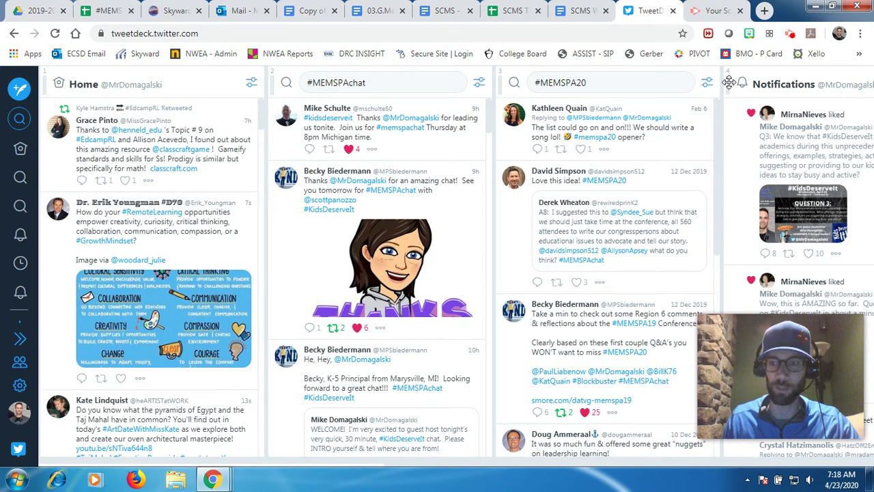
{"action": "left_click_drag", "start_coordinate": [729, 82], "coordinate": [383, 77]}
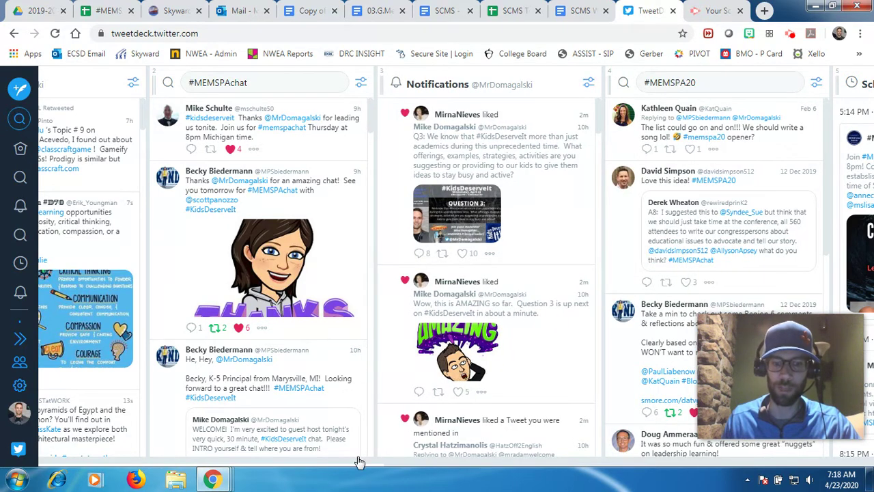
{"action": "left_click_drag", "start_coordinate": [352, 463], "coordinate": [279, 464]}
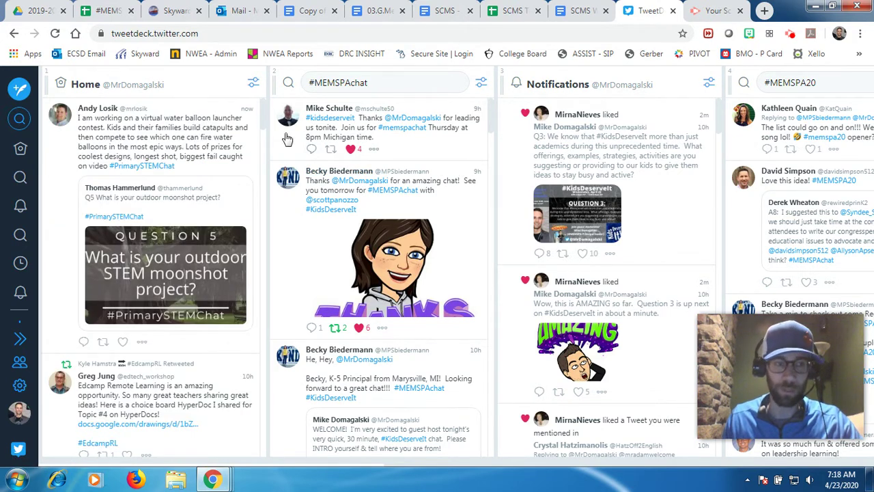
Step: Compose a new tweet 'Q: What is your favorite colr? #MEMSPAchat' and select its text
{"action": "left_click", "coordinate": [18, 89]}
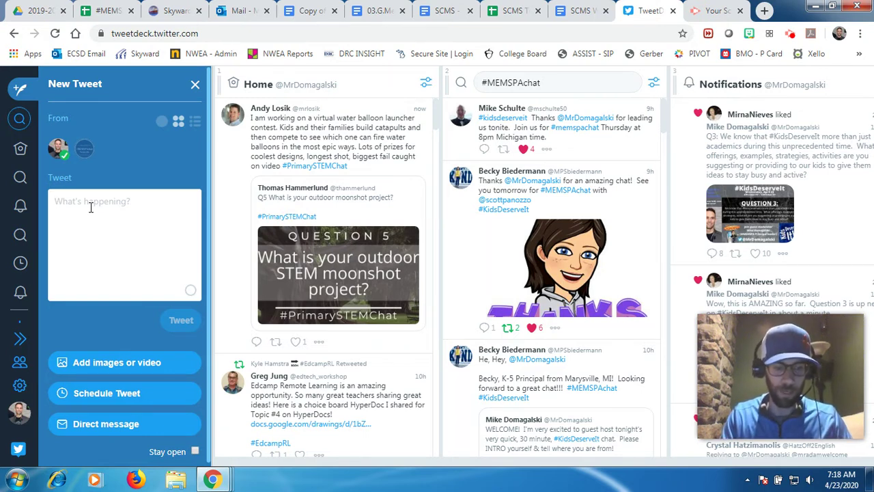
{"action": "type", "text": "Q1"}
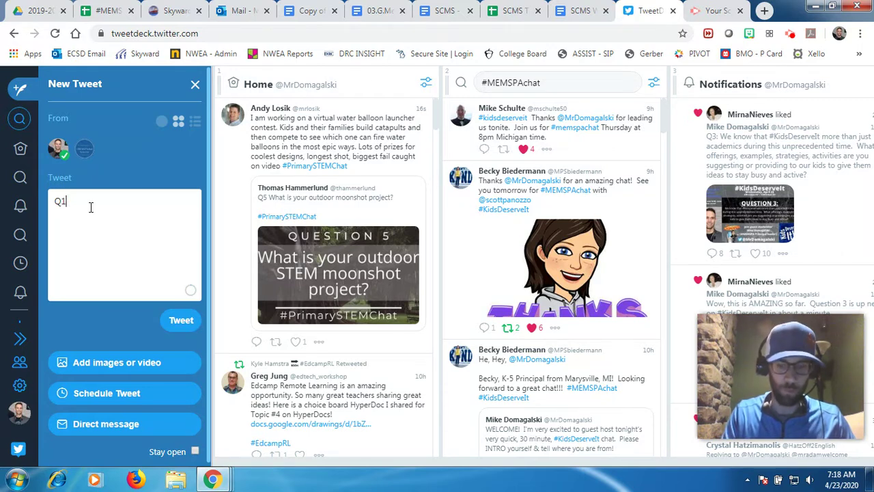
{"action": "type", "text": ": What is your favor"}
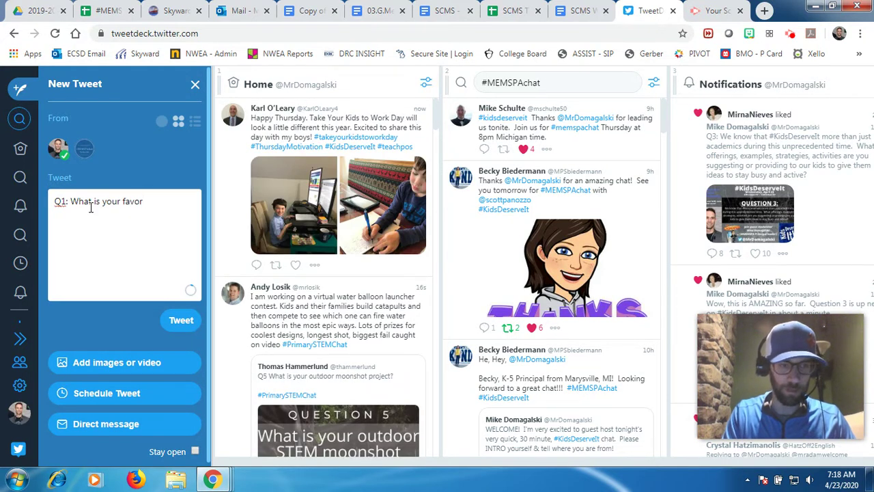
{"action": "type", "text": "ite col"}
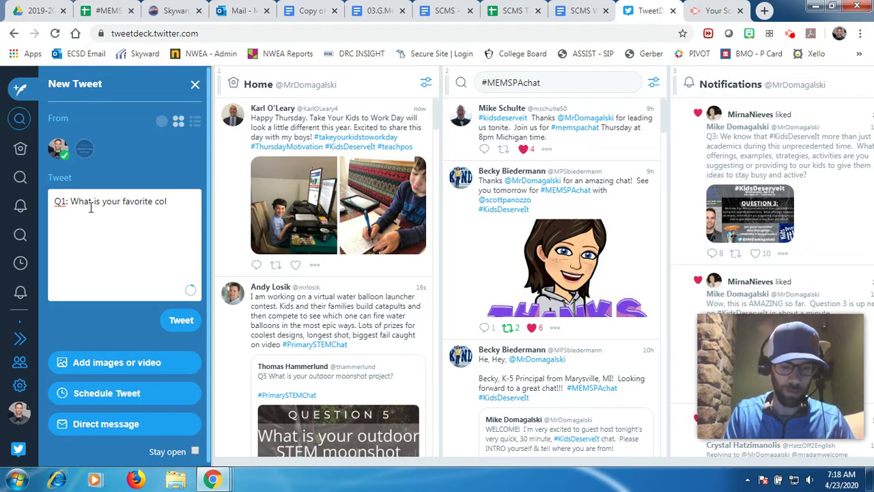
{"action": "type", "text": "or? #MEMS"}
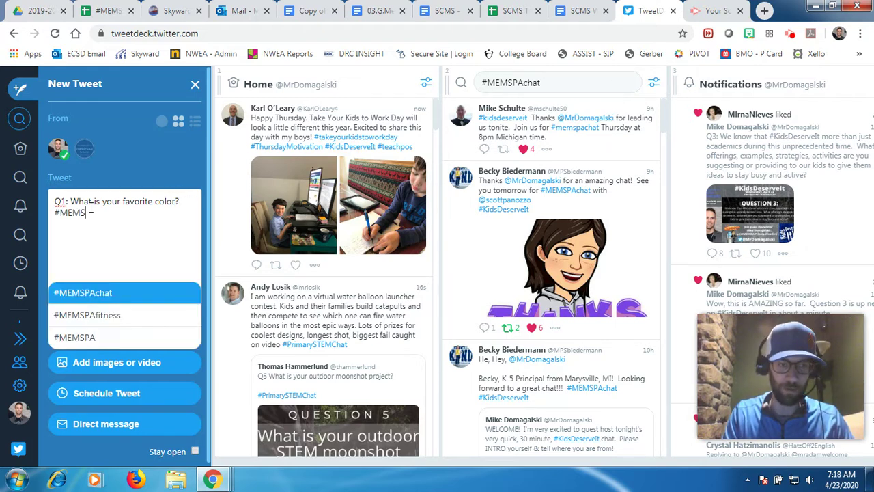
{"action": "type", "text": "PAchat"}
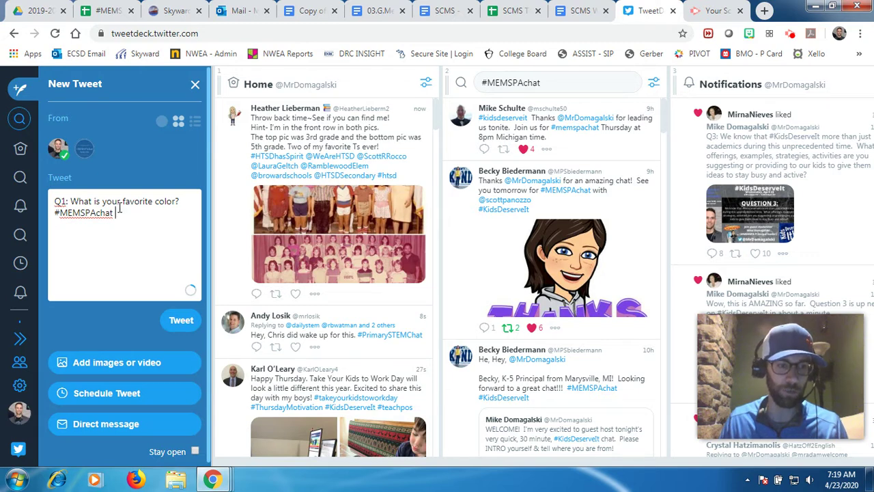
{"action": "left_click_drag", "start_coordinate": [121, 208], "coordinate": [52, 199]}
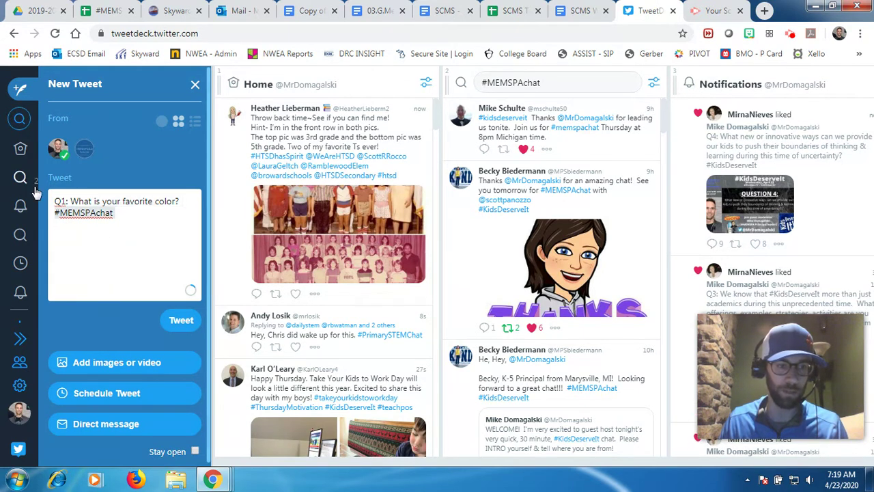
Step: Schedule the draft for 8:08 PM on Thursday 23 April 2020
{"action": "left_click", "coordinate": [127, 233]}
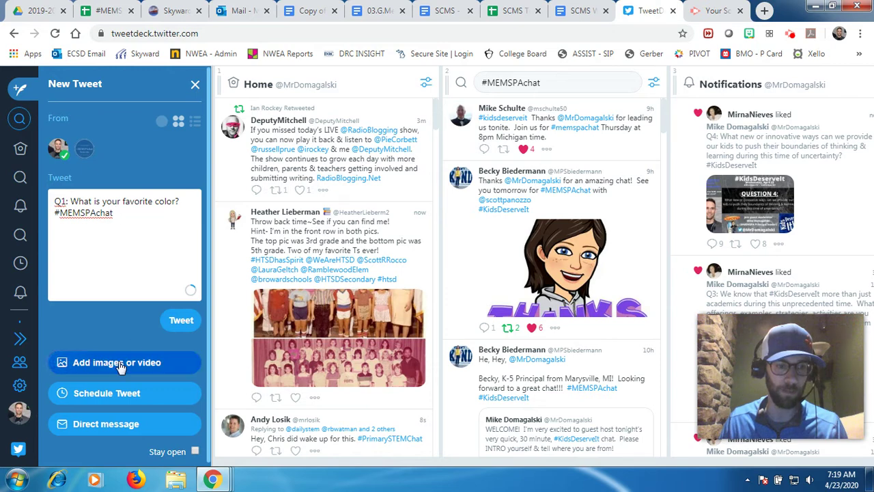
{"action": "left_click", "coordinate": [108, 393]}
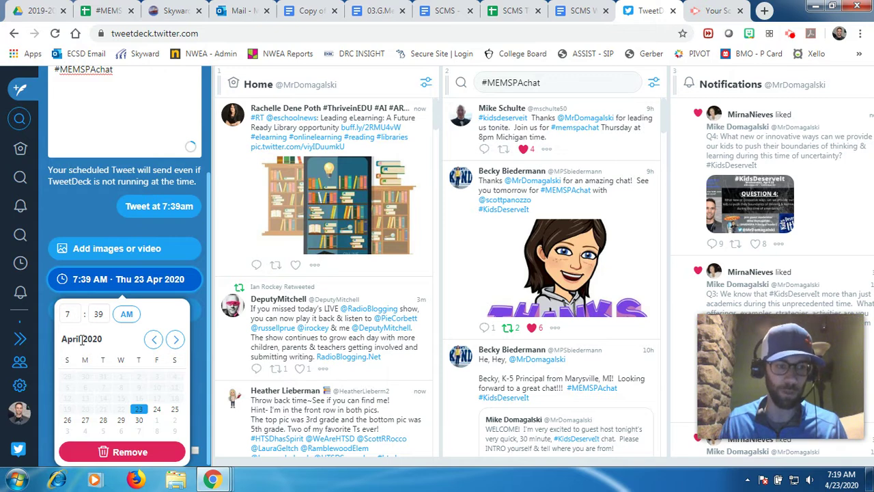
{"action": "left_click", "coordinate": [68, 314]}
{"action": "type", "text": "8"}
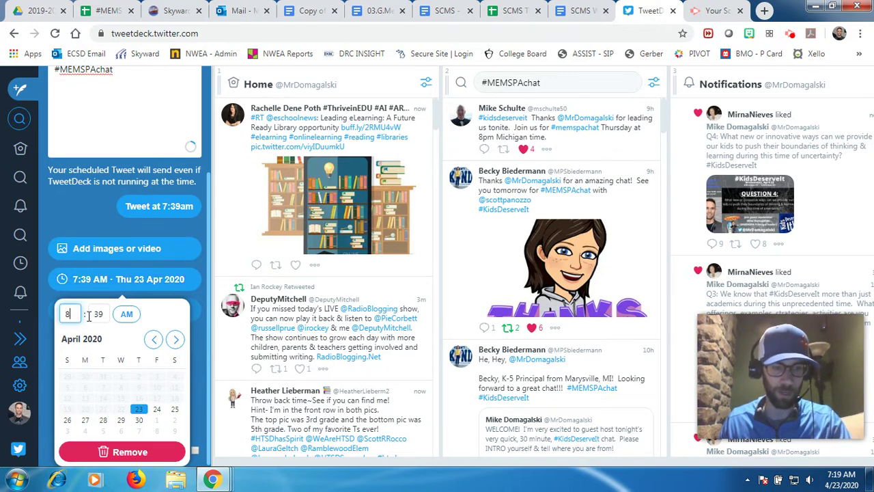
{"action": "left_click", "coordinate": [94, 315]}
{"action": "type", "text": "08"}
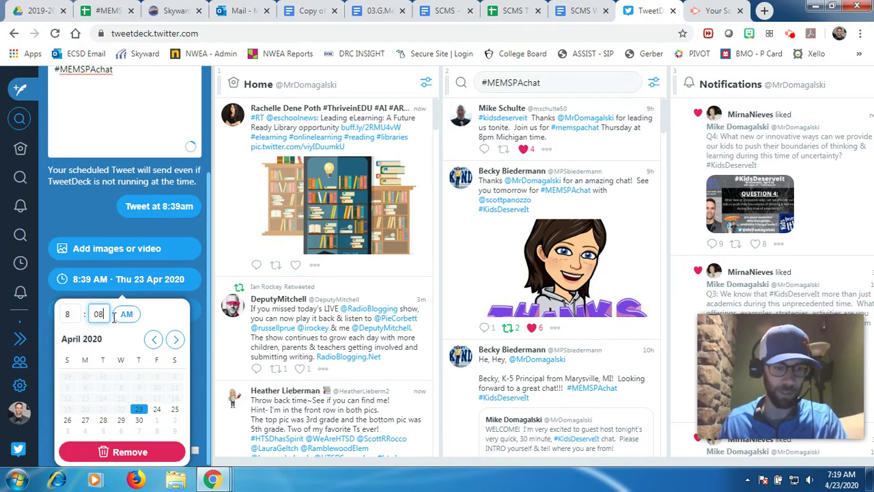
{"action": "left_click", "coordinate": [126, 314]}
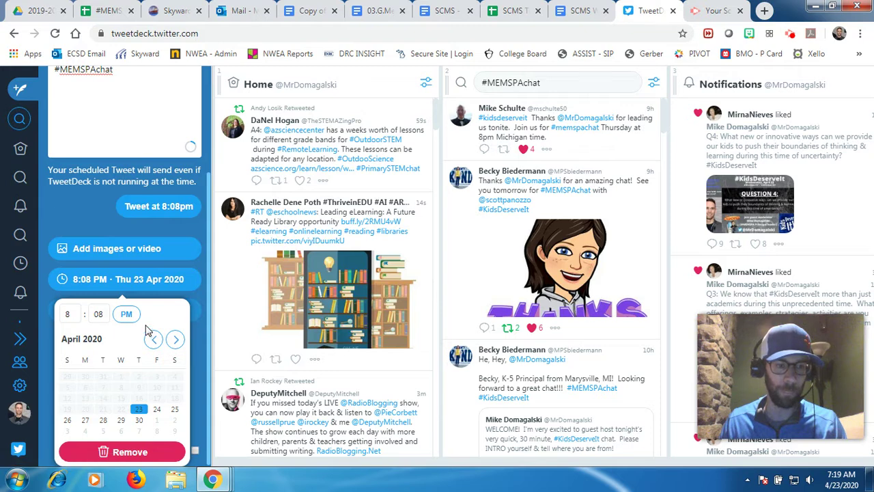
{"action": "left_click", "coordinate": [151, 278]}
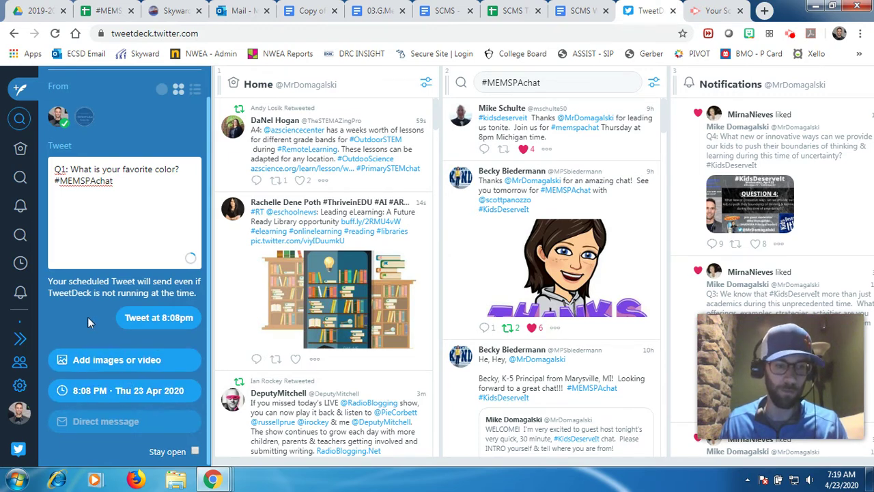
Step: Attach the 'check it out' Bitmoji image, replacing the wrongly added EV-brafWsAly6gA image
{"action": "left_click", "coordinate": [101, 359]}
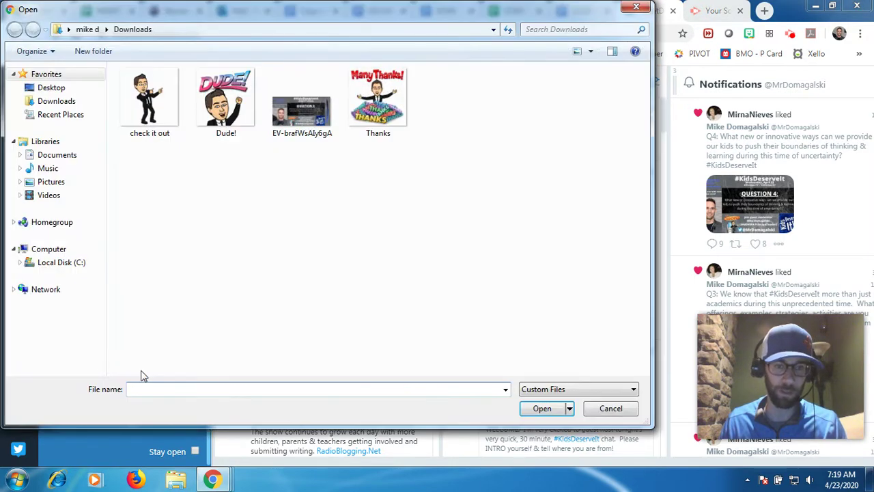
{"action": "double_click", "coordinate": [294, 109]}
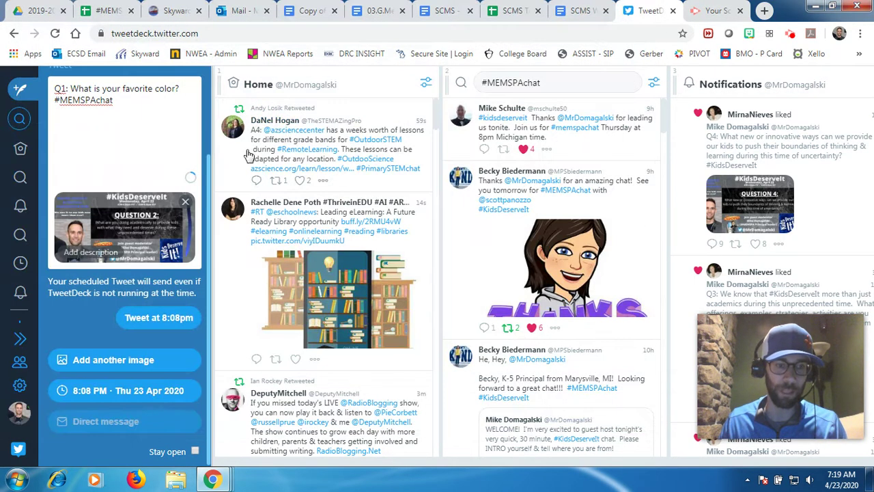
{"action": "left_click", "coordinate": [183, 203]}
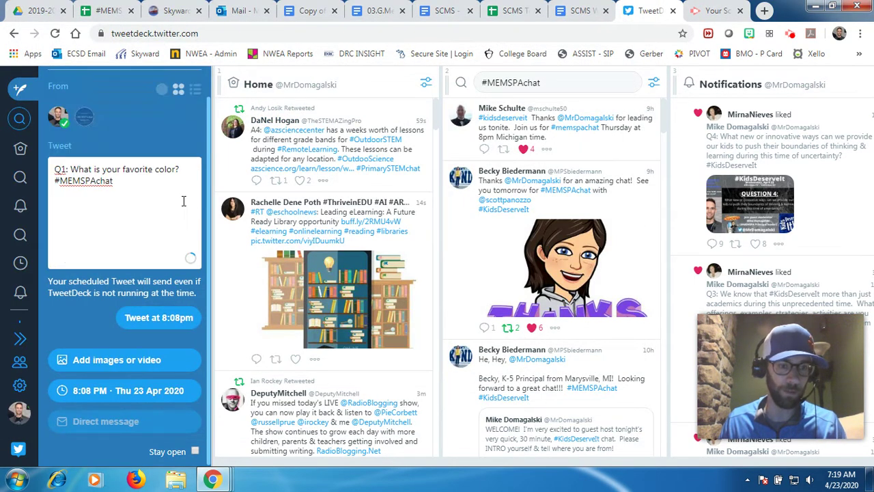
{"action": "left_click", "coordinate": [126, 359]}
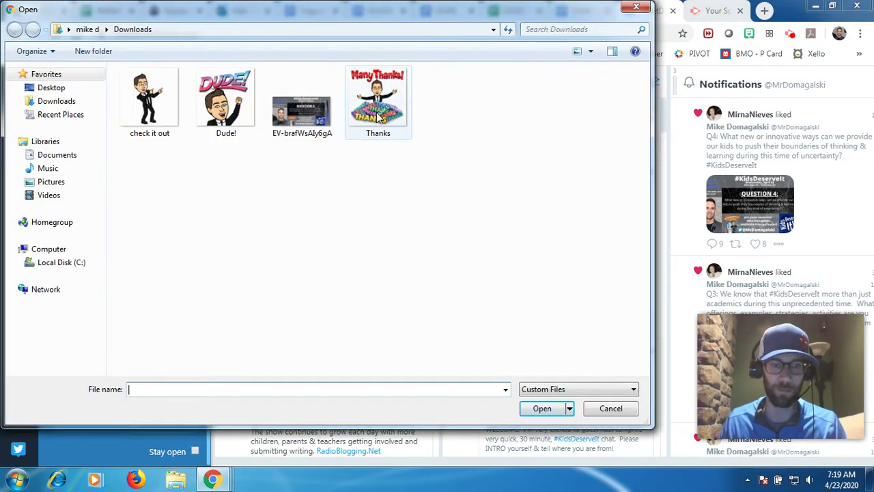
{"action": "left_click", "coordinate": [146, 101]}
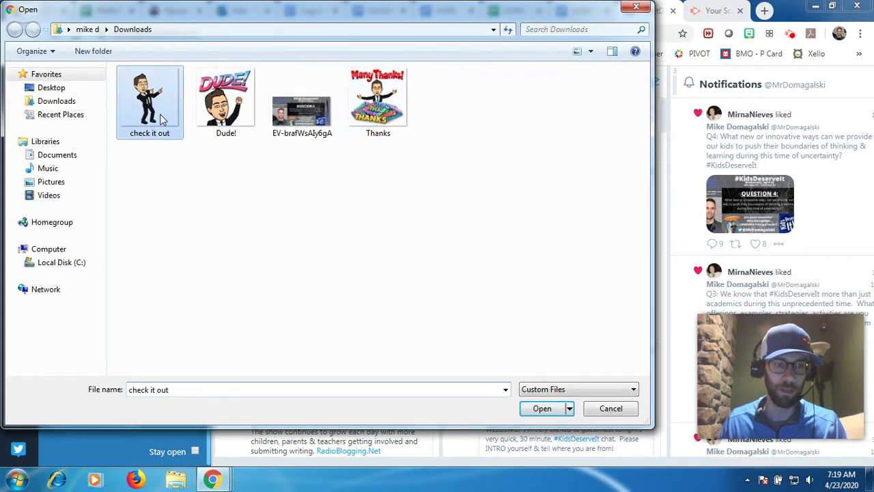
{"action": "left_click", "coordinate": [536, 409]}
Step: Queue the tweet with its Bitmoji to send at 8:08 PM
{"action": "scroll", "coordinate": [145, 232], "scroll_direction": "up", "scroll_amount": 3}
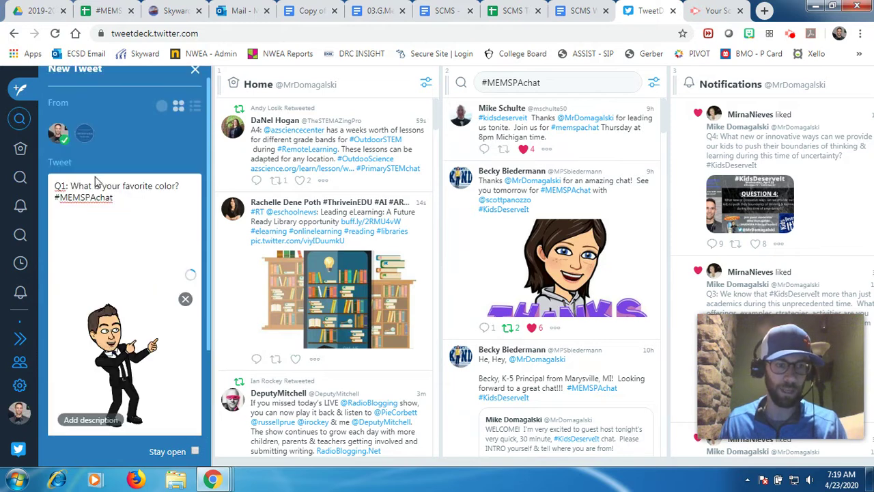
{"action": "scroll", "coordinate": [106, 205], "scroll_direction": "down", "scroll_amount": 3}
{"action": "scroll", "coordinate": [116, 256], "scroll_direction": "down", "scroll_amount": 1}
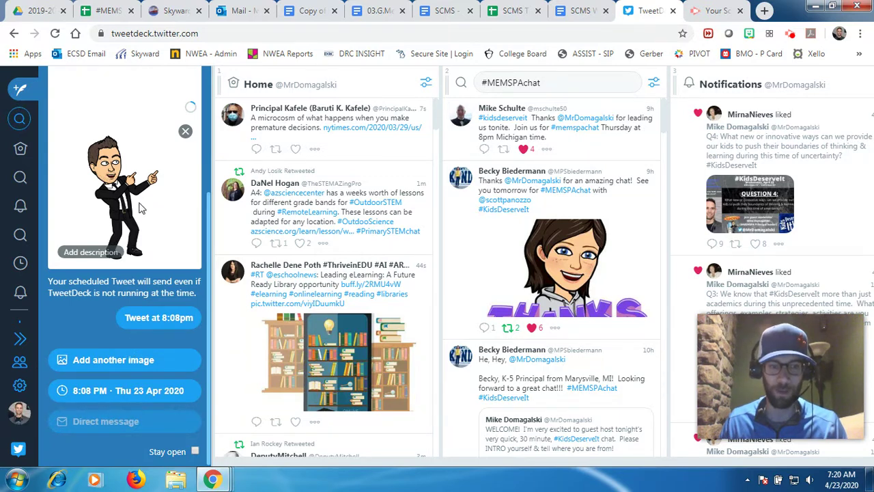
{"action": "scroll", "coordinate": [139, 206], "scroll_direction": "up", "scroll_amount": 3}
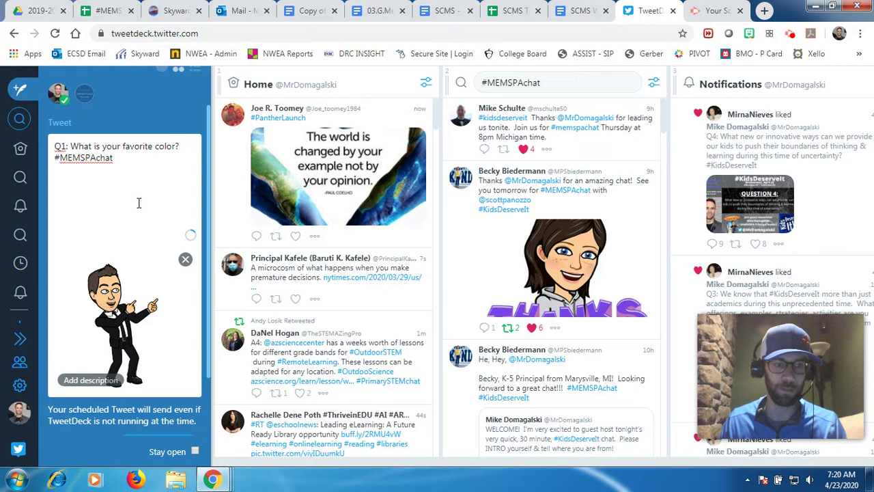
{"action": "scroll", "coordinate": [98, 307], "scroll_direction": "down", "scroll_amount": 3}
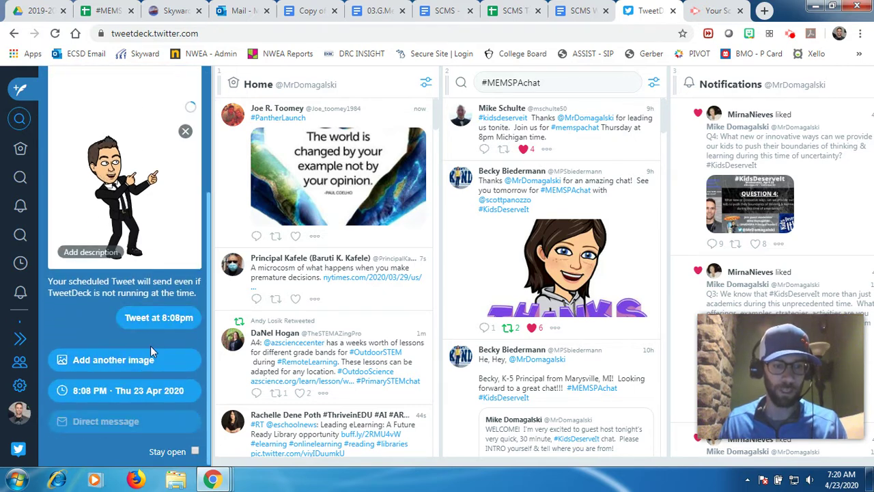
{"action": "left_click", "coordinate": [153, 320]}
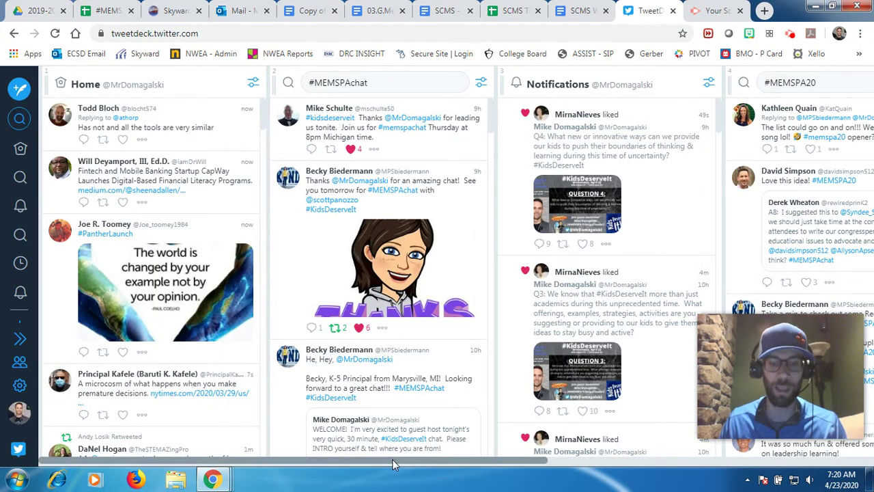
Step: Move the Scheduled column to the left of the #MEMSPA20 column
{"action": "left_click_drag", "start_coordinate": [392, 459], "coordinate": [743, 480]}
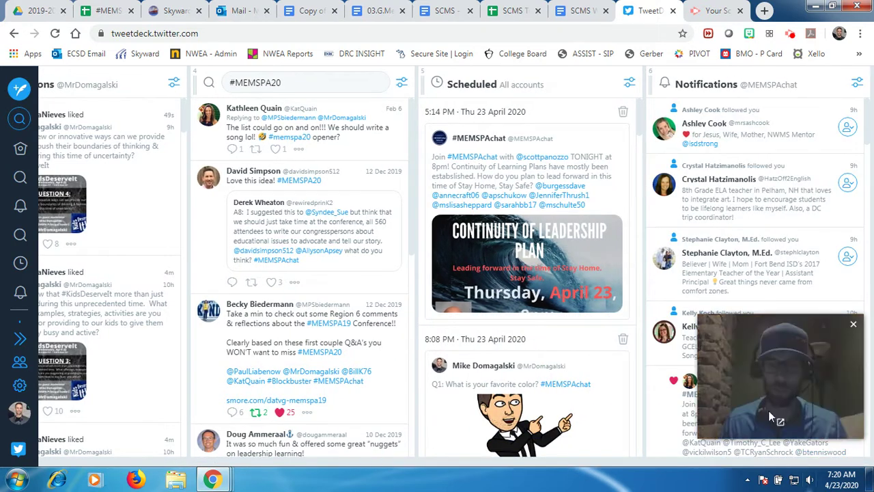
{"action": "scroll", "coordinate": [566, 219], "scroll_direction": "down", "scroll_amount": 2}
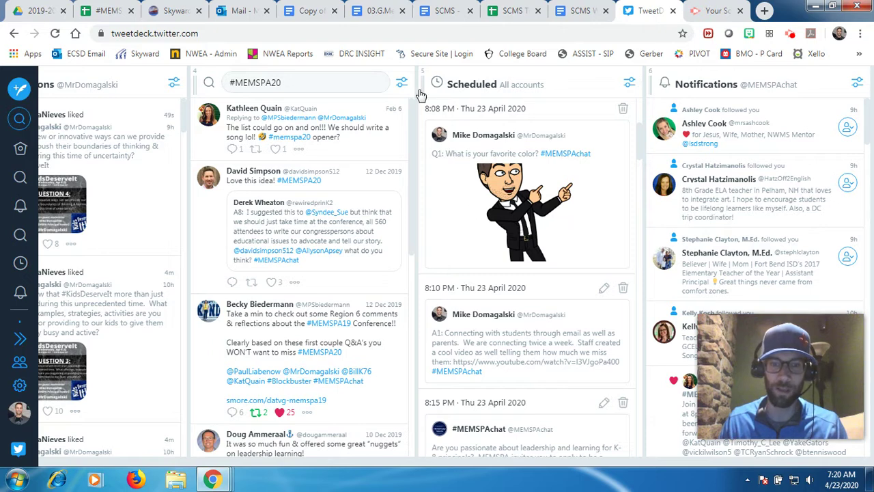
{"action": "left_click_drag", "start_coordinate": [423, 91], "coordinate": [180, 84]}
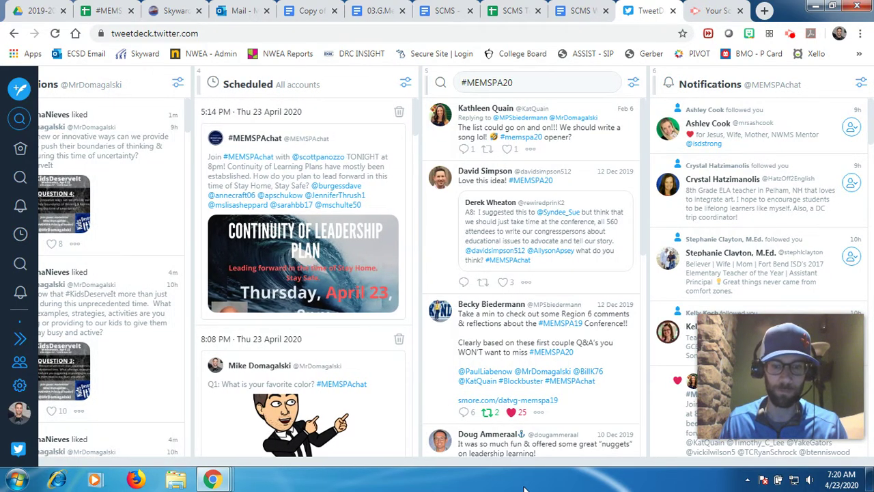
Step: Scroll the deck to review the 8:08 PM Q1 tweet in the Scheduled column
{"action": "scroll", "coordinate": [451, 448], "scroll_direction": "left", "scroll_amount": 3}
{"action": "scroll", "coordinate": [410, 444], "scroll_direction": "left", "scroll_amount": 3}
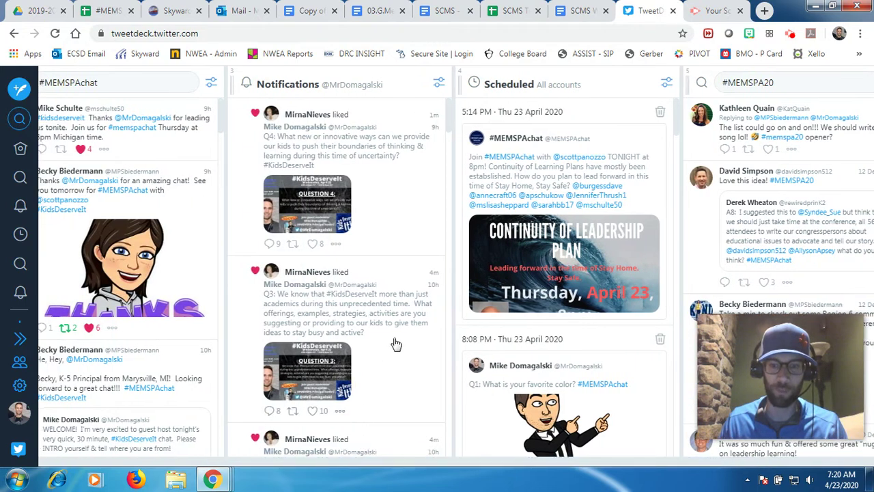
{"action": "scroll", "coordinate": [403, 338], "scroll_direction": "down", "scroll_amount": 3}
{"action": "scroll", "coordinate": [522, 265], "scroll_direction": "down", "scroll_amount": 4}
{"action": "scroll", "coordinate": [522, 264], "scroll_direction": "down", "scroll_amount": 2}
{"action": "scroll", "coordinate": [519, 266], "scroll_direction": "up", "scroll_amount": 4}
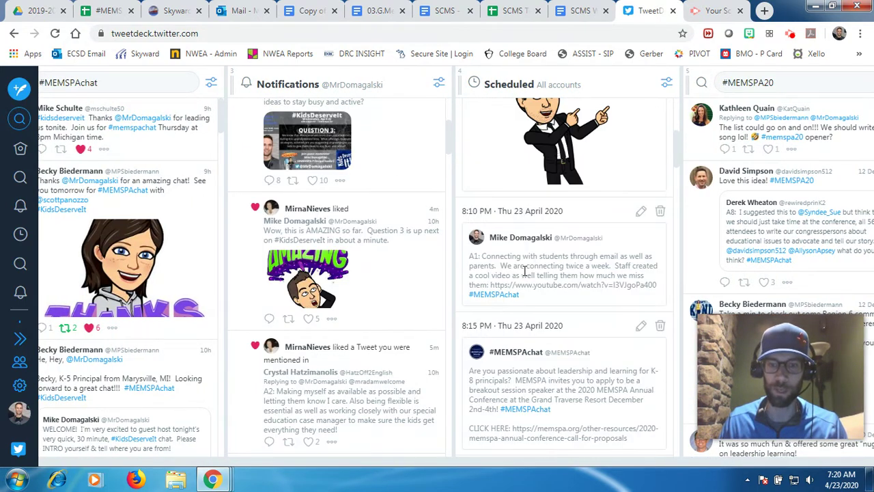
{"action": "scroll", "coordinate": [517, 269], "scroll_direction": "down", "scroll_amount": 1}
{"action": "scroll", "coordinate": [405, 283], "scroll_direction": "up", "scroll_amount": 3}
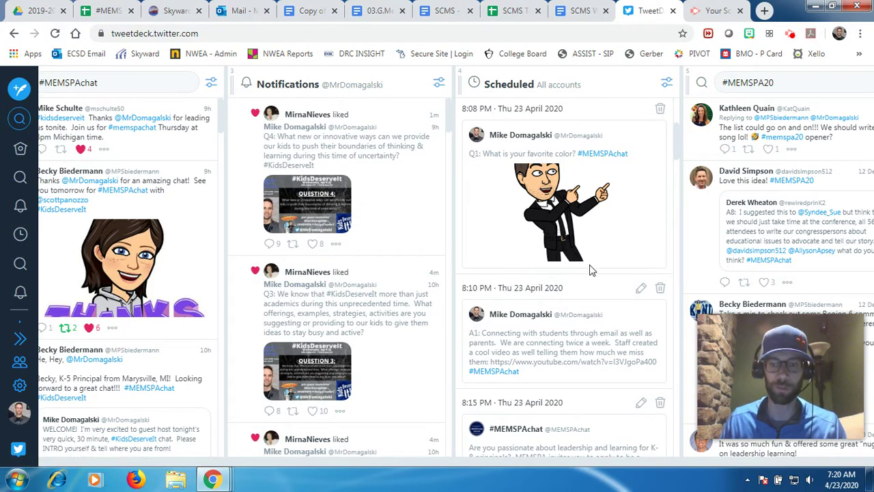
{"action": "left_click_drag", "start_coordinate": [440, 470], "coordinate": [142, 464]}
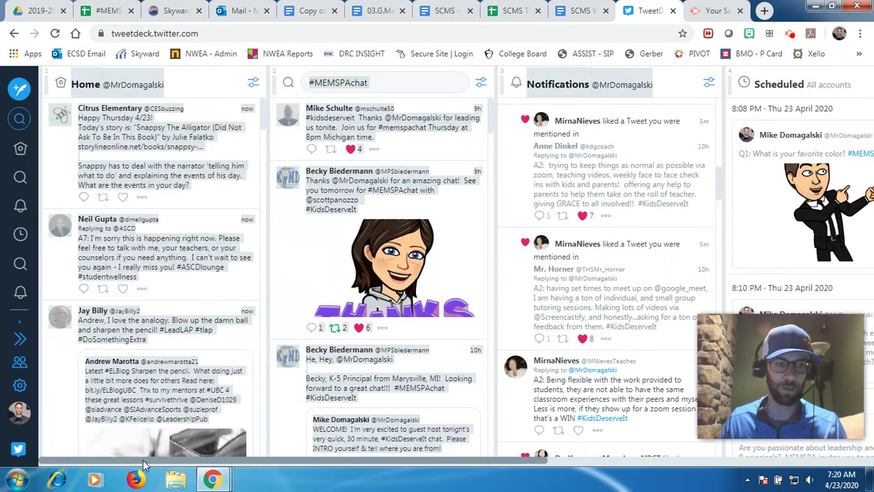